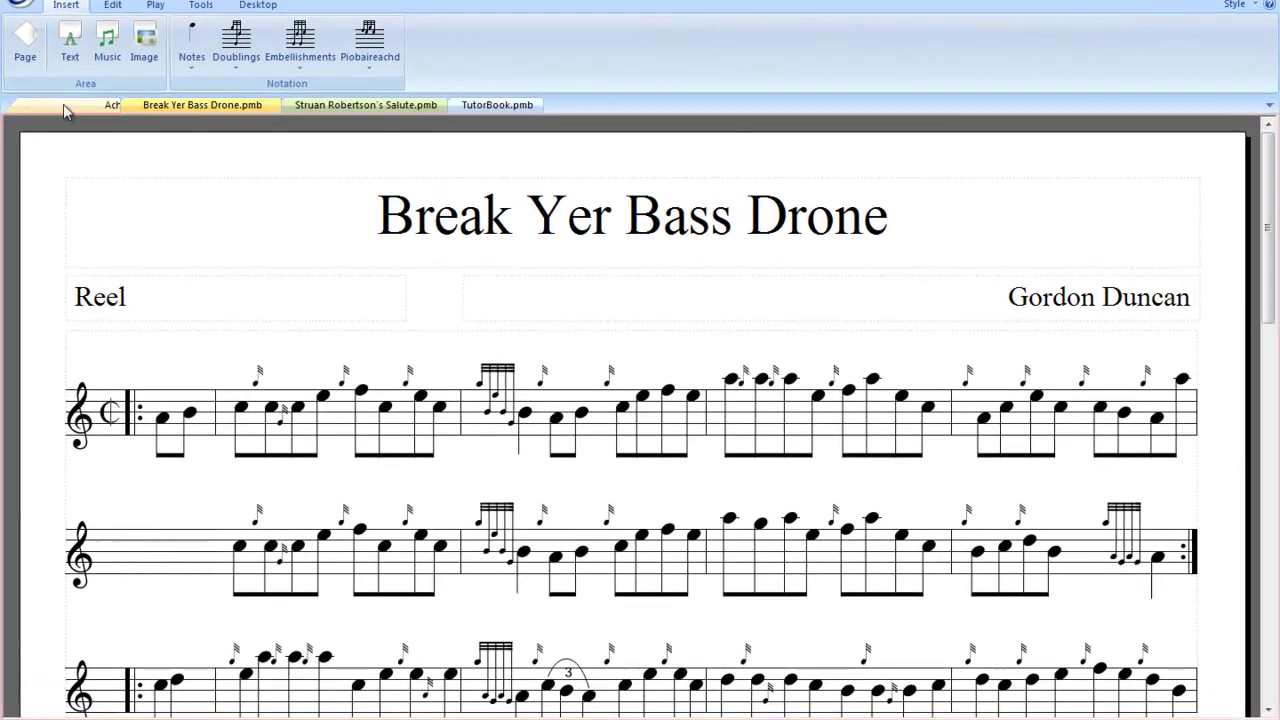
Browse the open tunes and tutor book, then return to Achany Glen
left_click(119, 121)
left_click(180, 107)
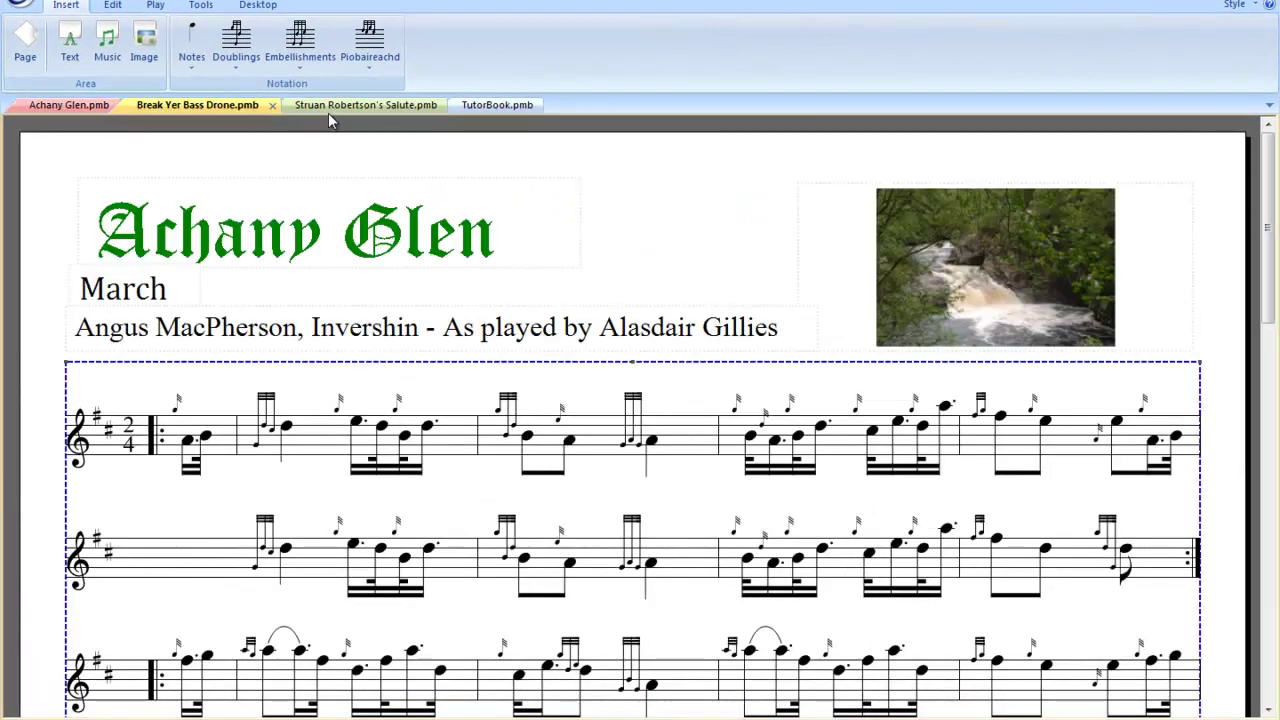
left_click(340, 105)
left_click(496, 104)
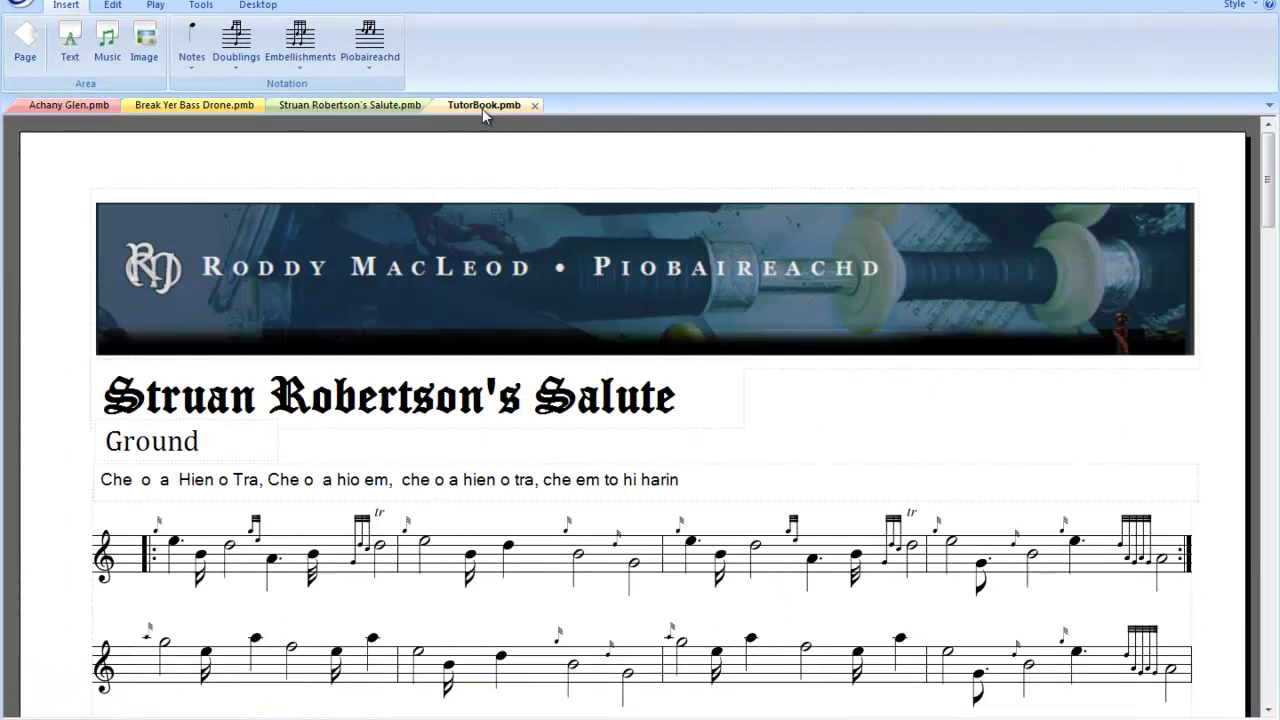
left_click(367, 106)
left_click(141, 105)
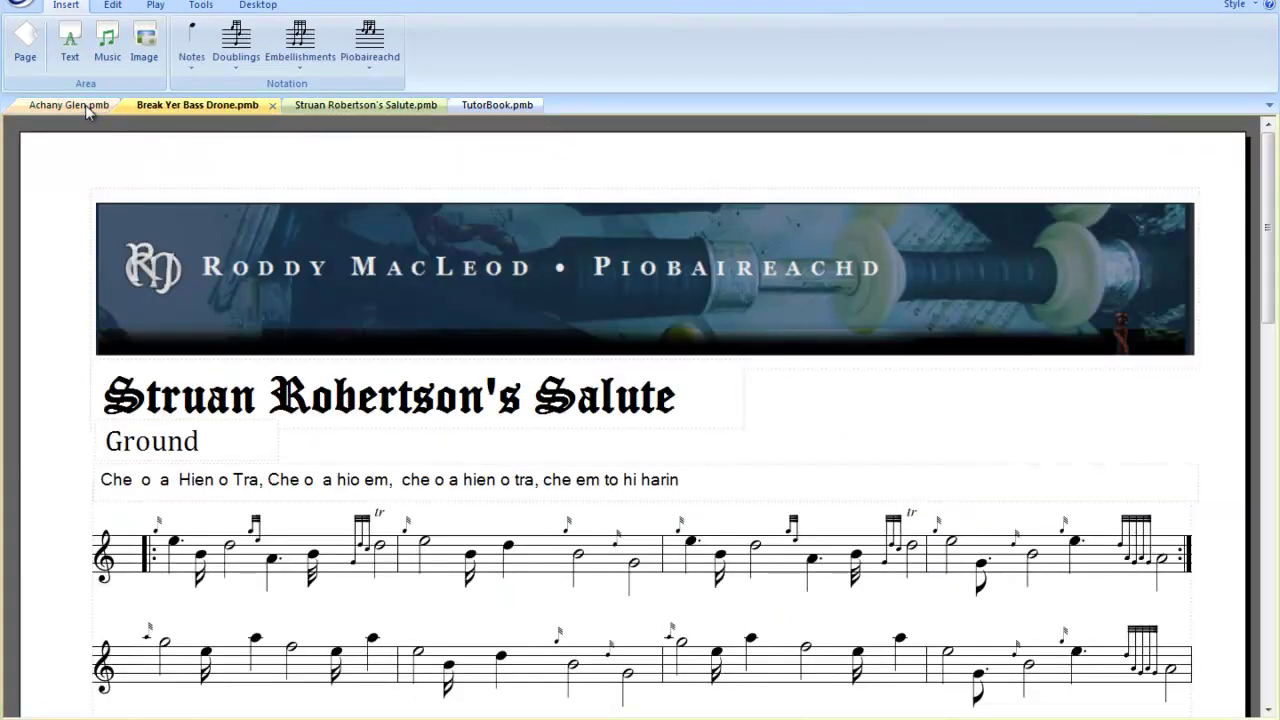
left_click(85, 105)
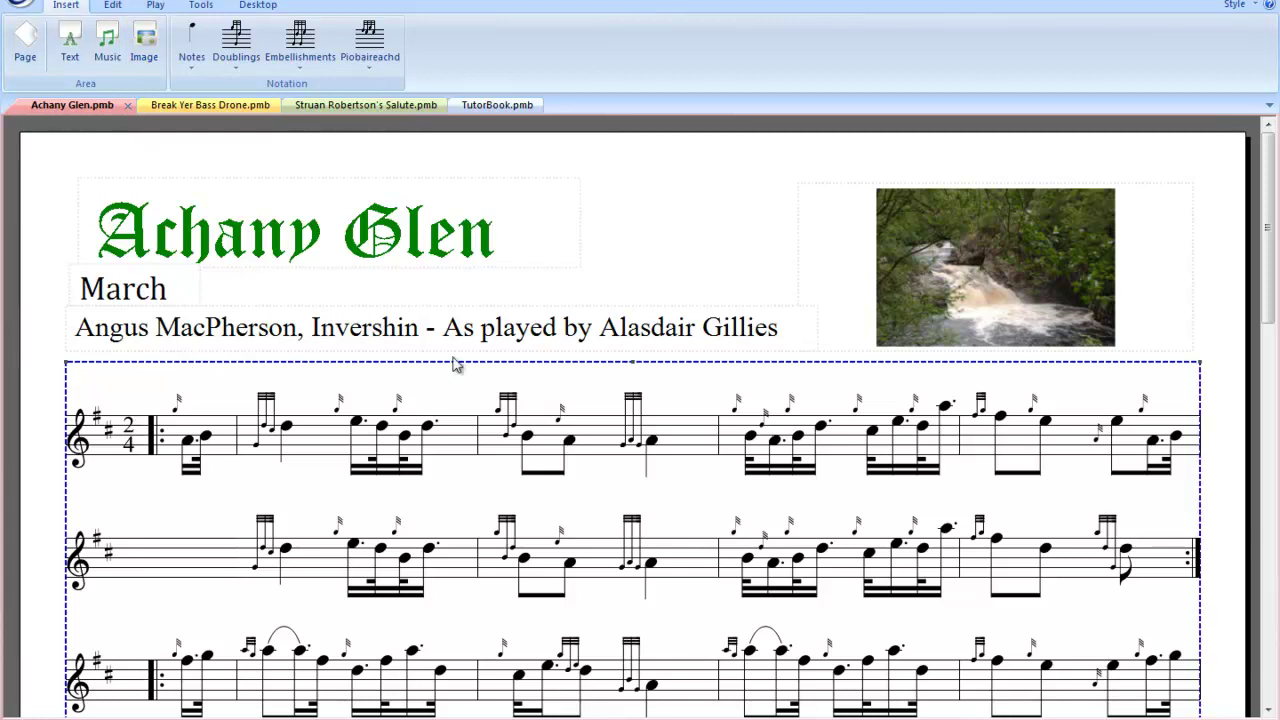
Select the Achany Glen title, March text and waterfall image boxes in turn
left_click(534, 229)
left_click(191, 289)
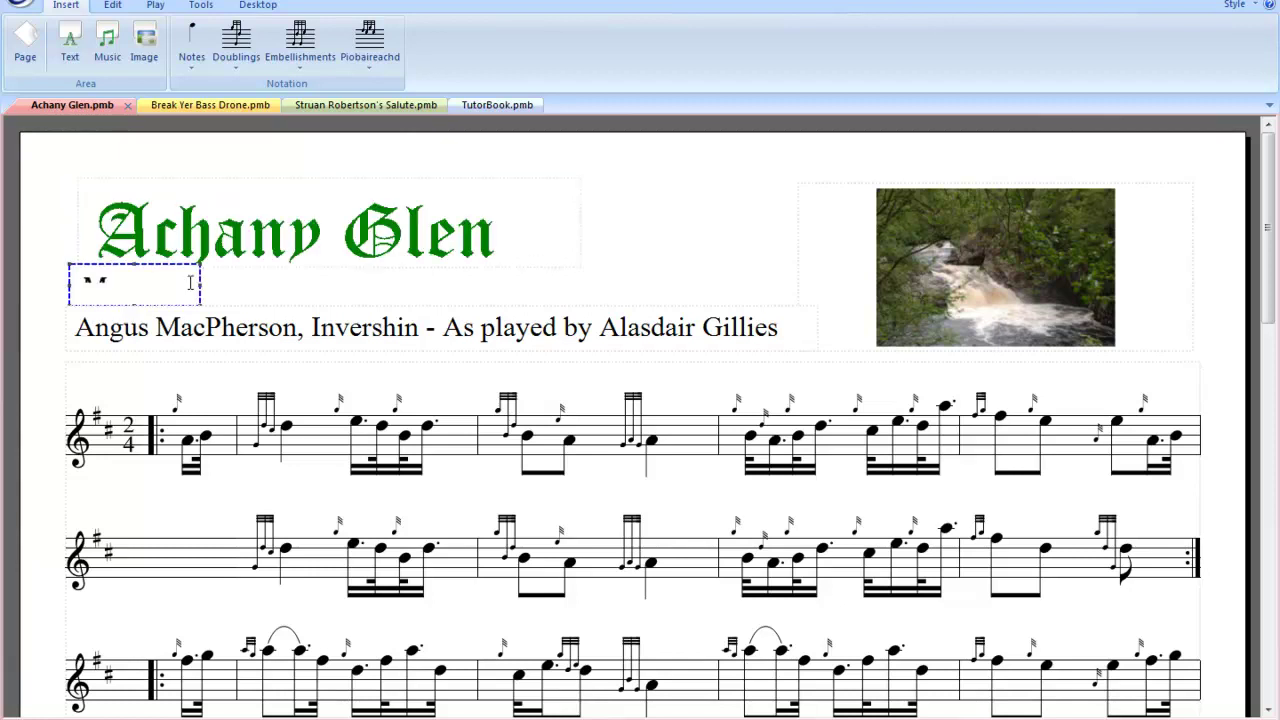
left_click(290, 297)
left_click(857, 213)
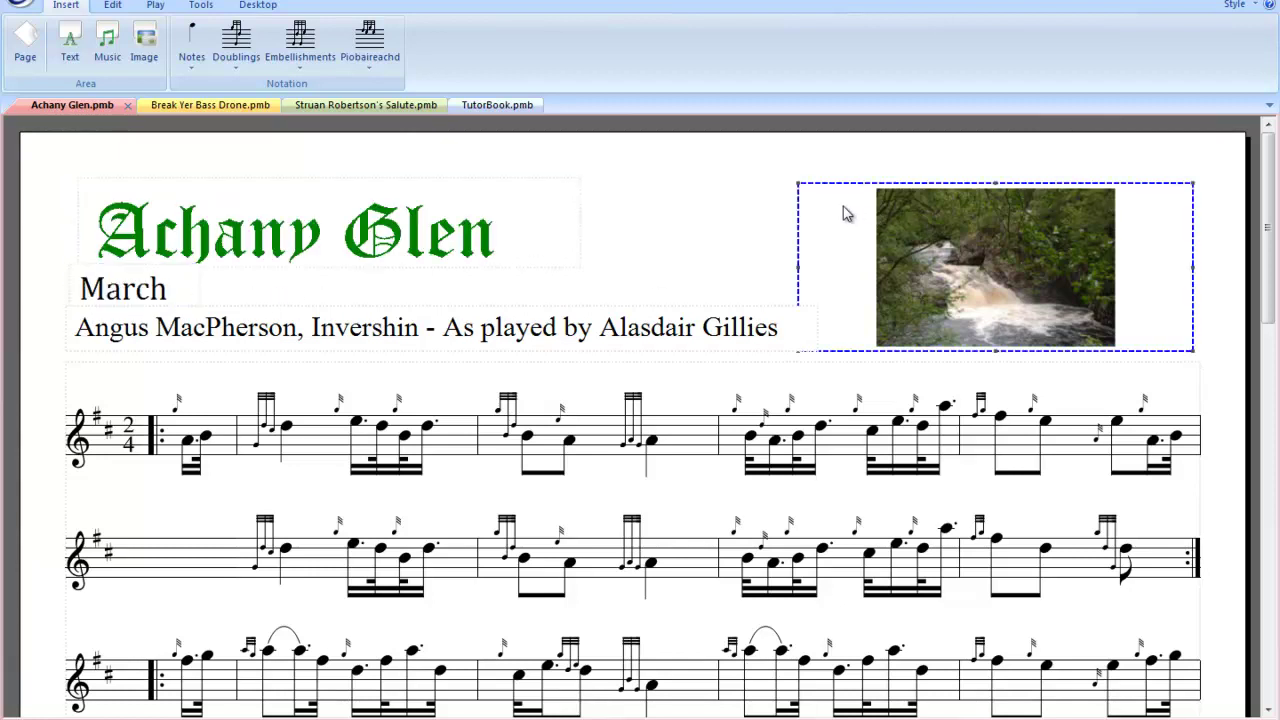
left_click(743, 209)
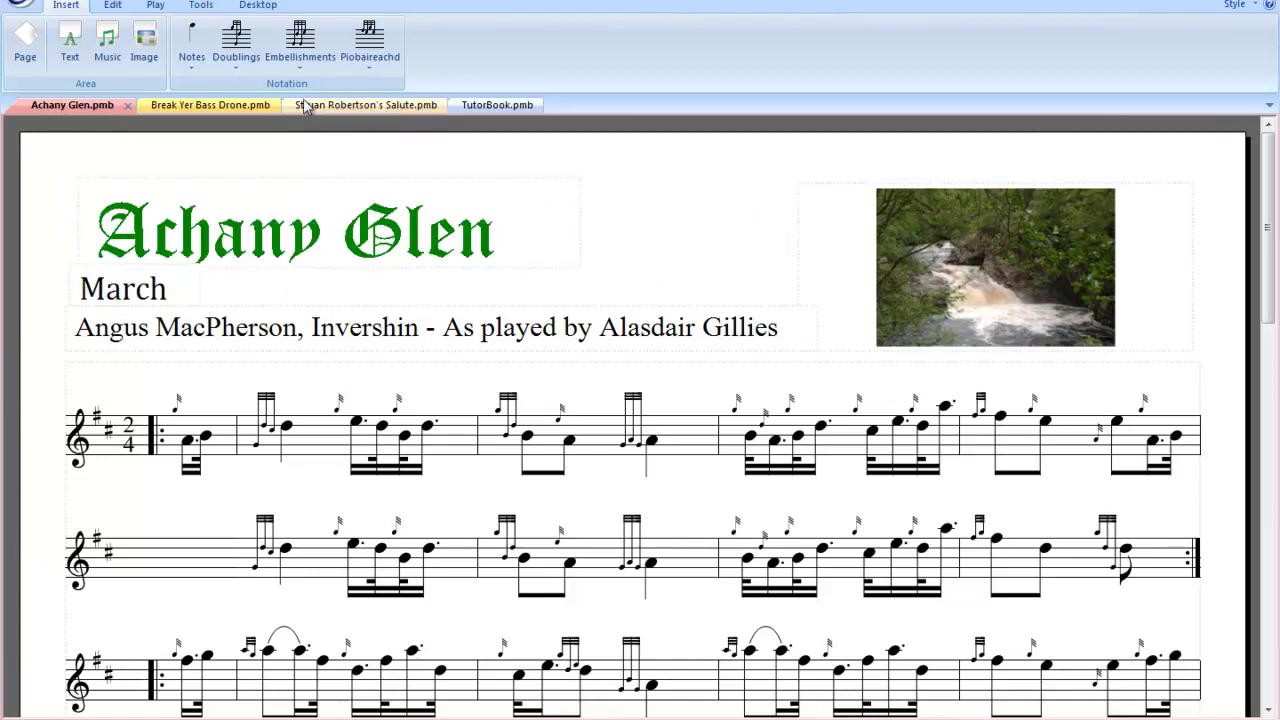
left_click(193, 40)
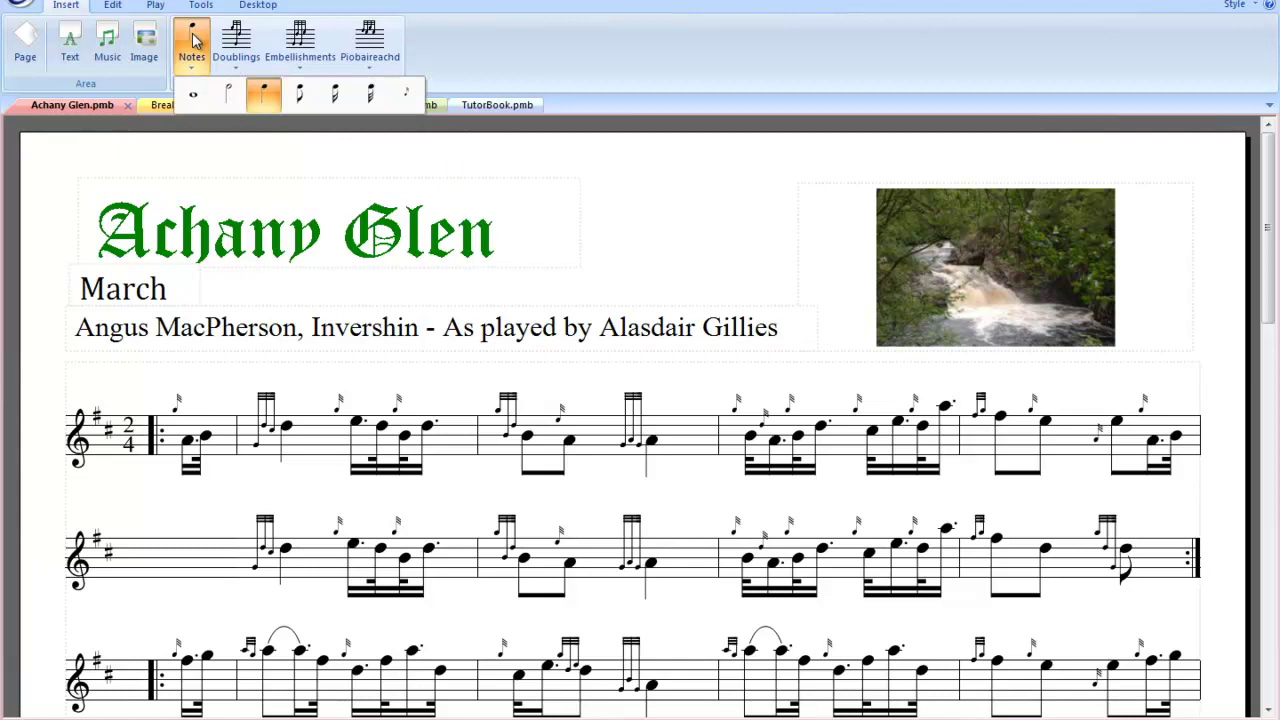
Browse the Doublings, Embellishments and Piobaireachd movement galleries
left_click(240, 40)
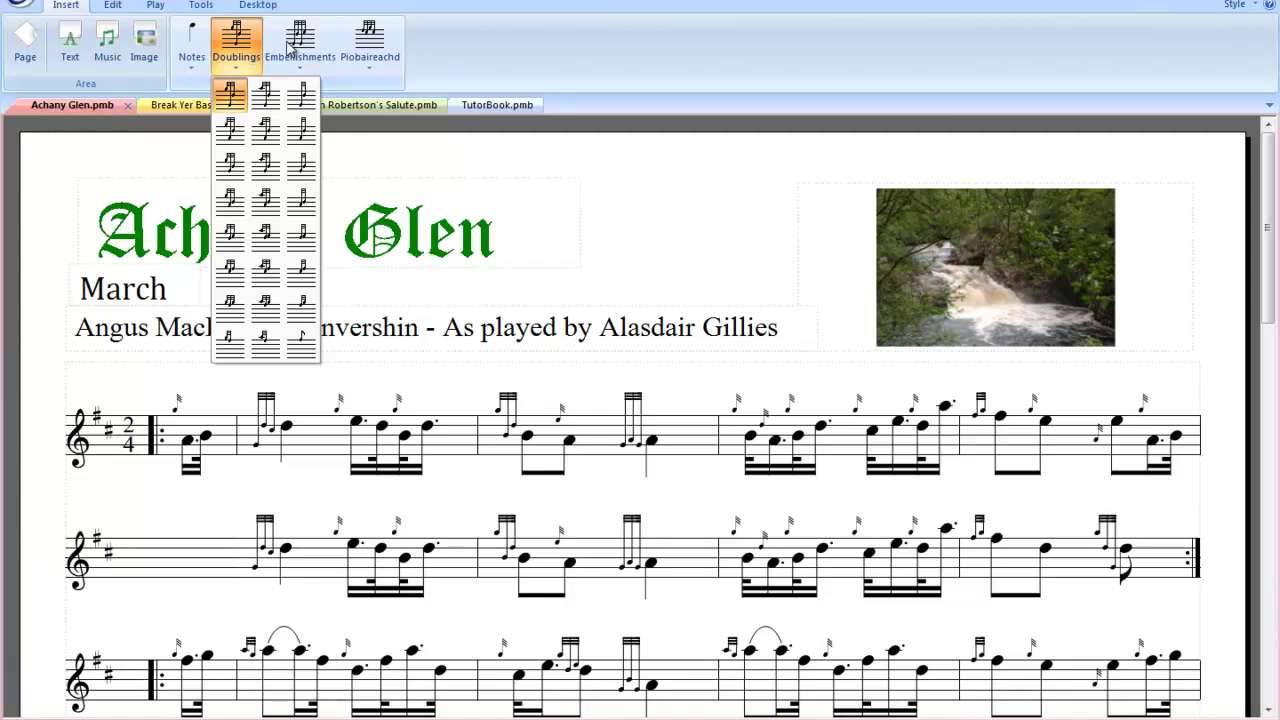
left_click(292, 46)
left_click(357, 40)
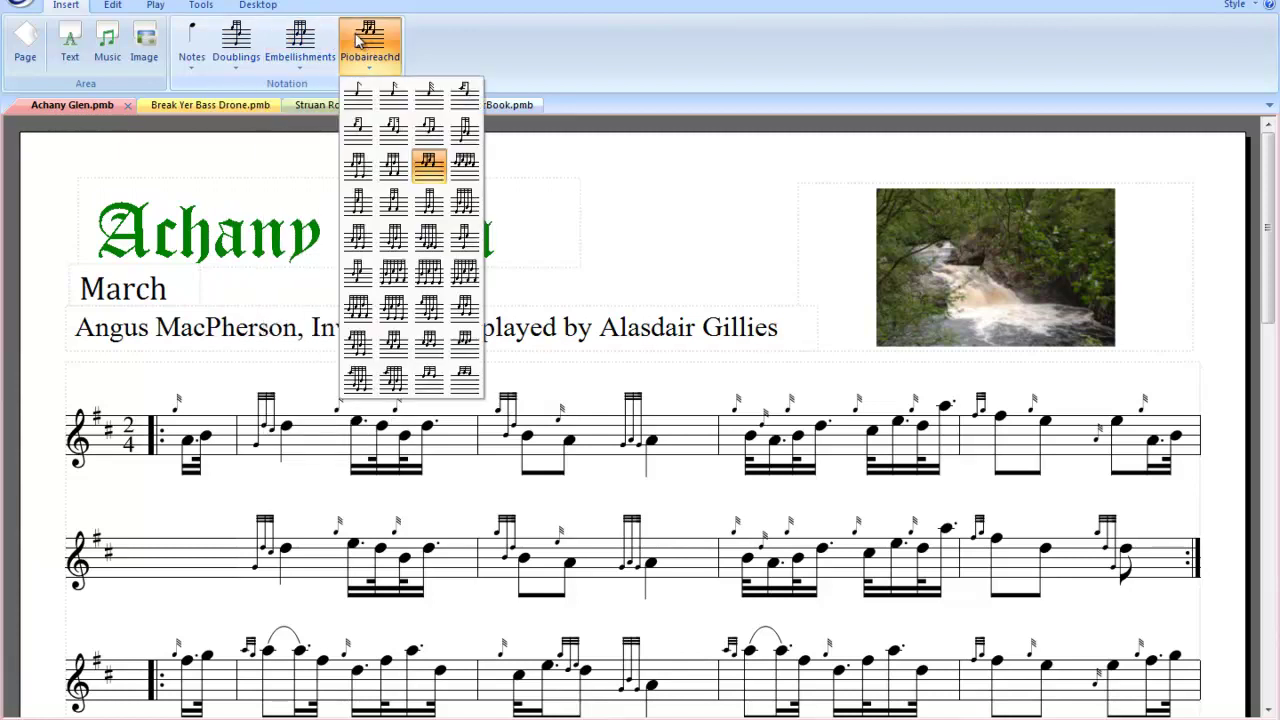
left_click(399, 207)
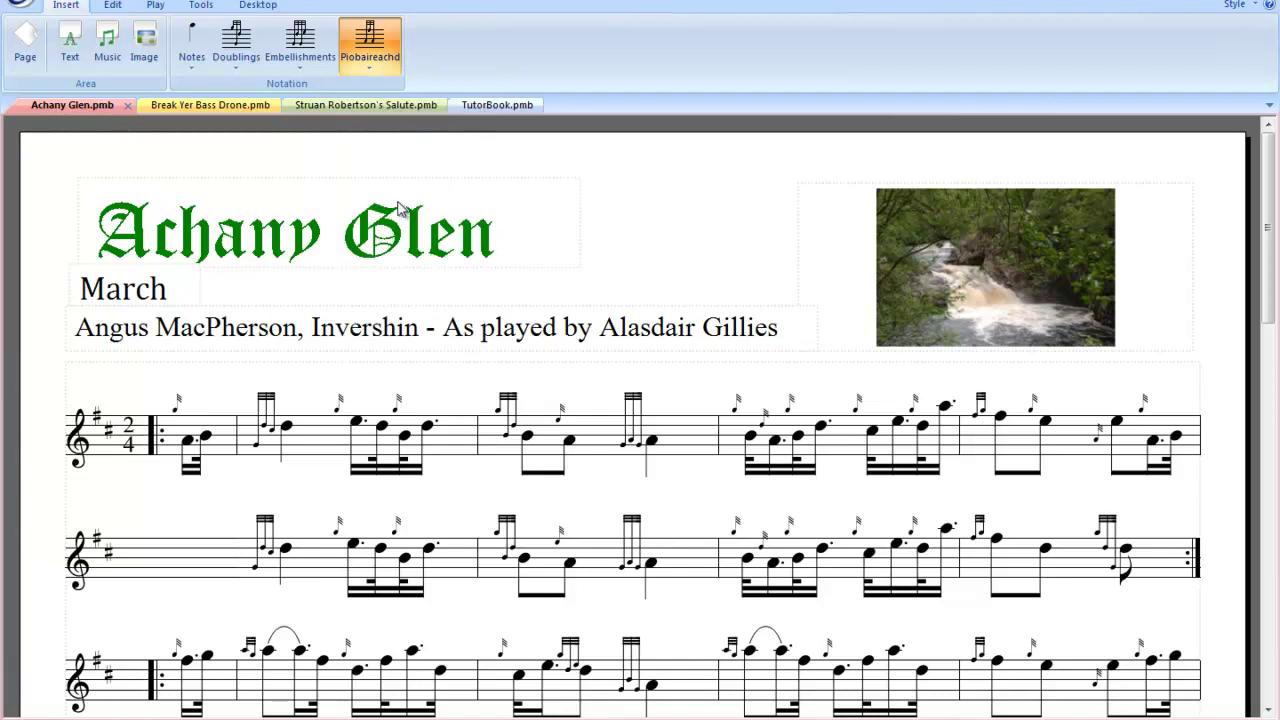
Pick a note duration from the Notes gallery, then show the Edit commands
left_click(191, 45)
left_click(267, 92)
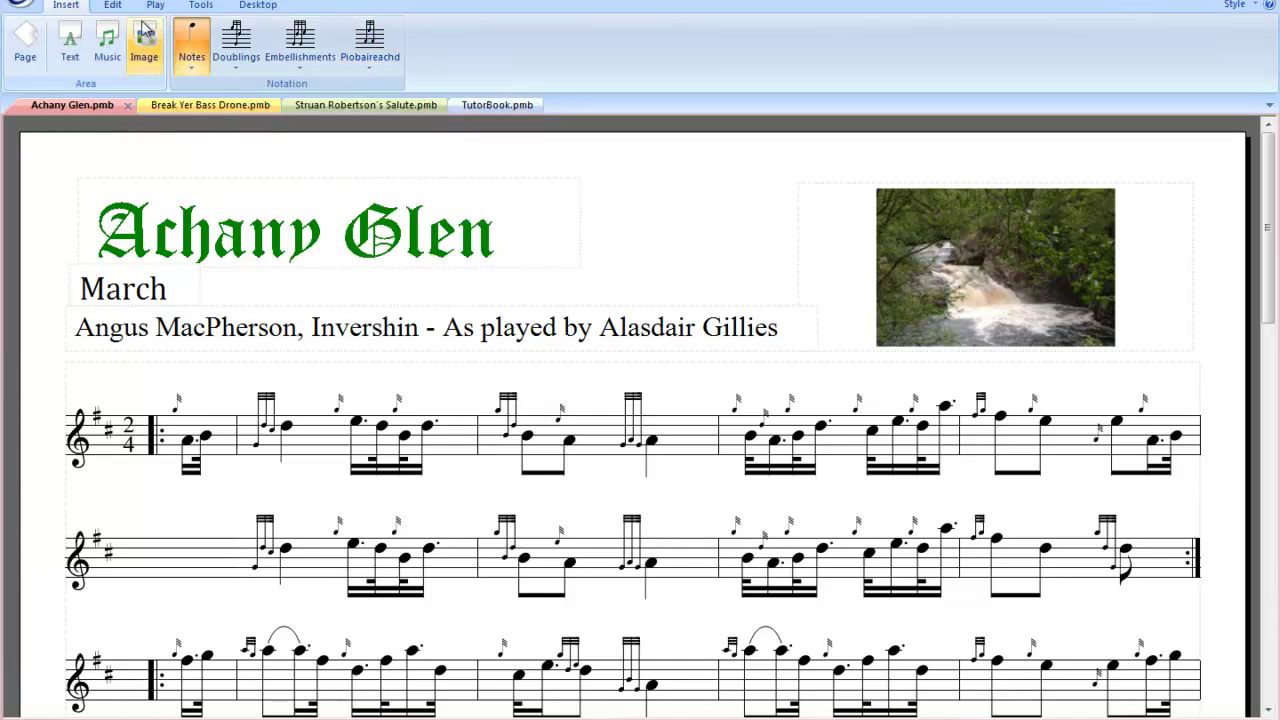
left_click(114, 6)
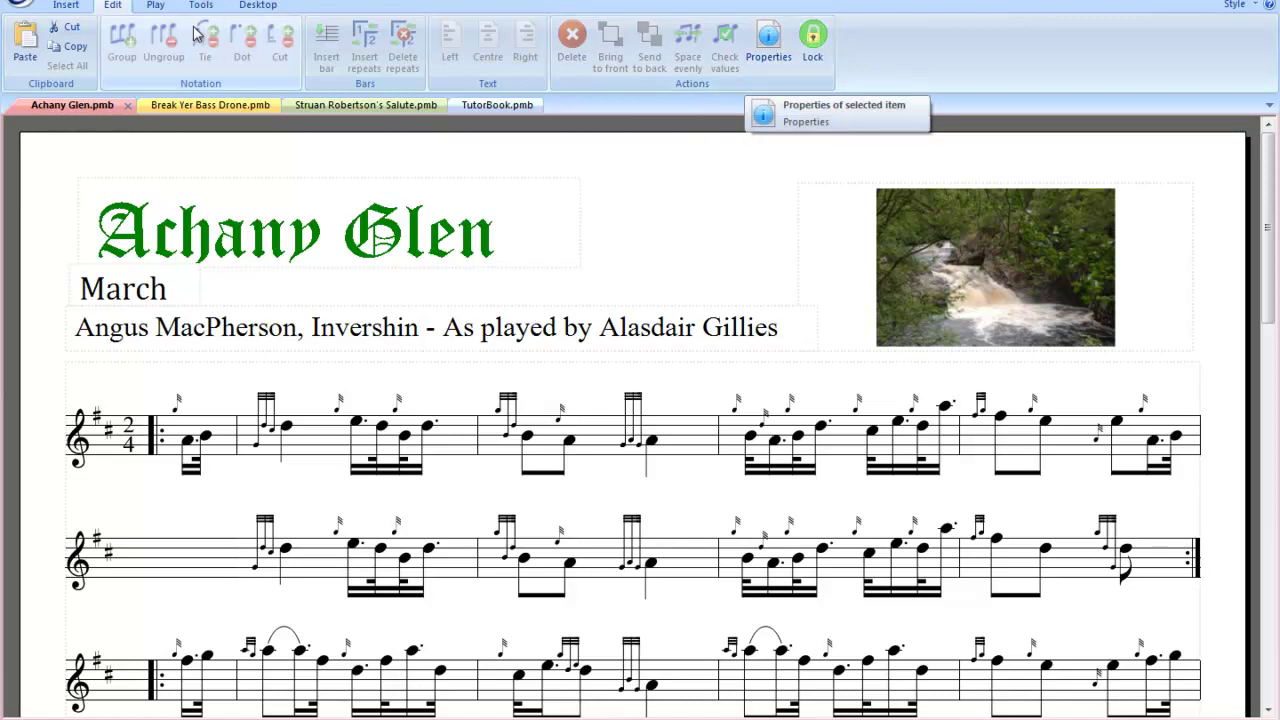
Show the Play commands, with tempo at 73 bpm and instrument selection
left_click(160, 6)
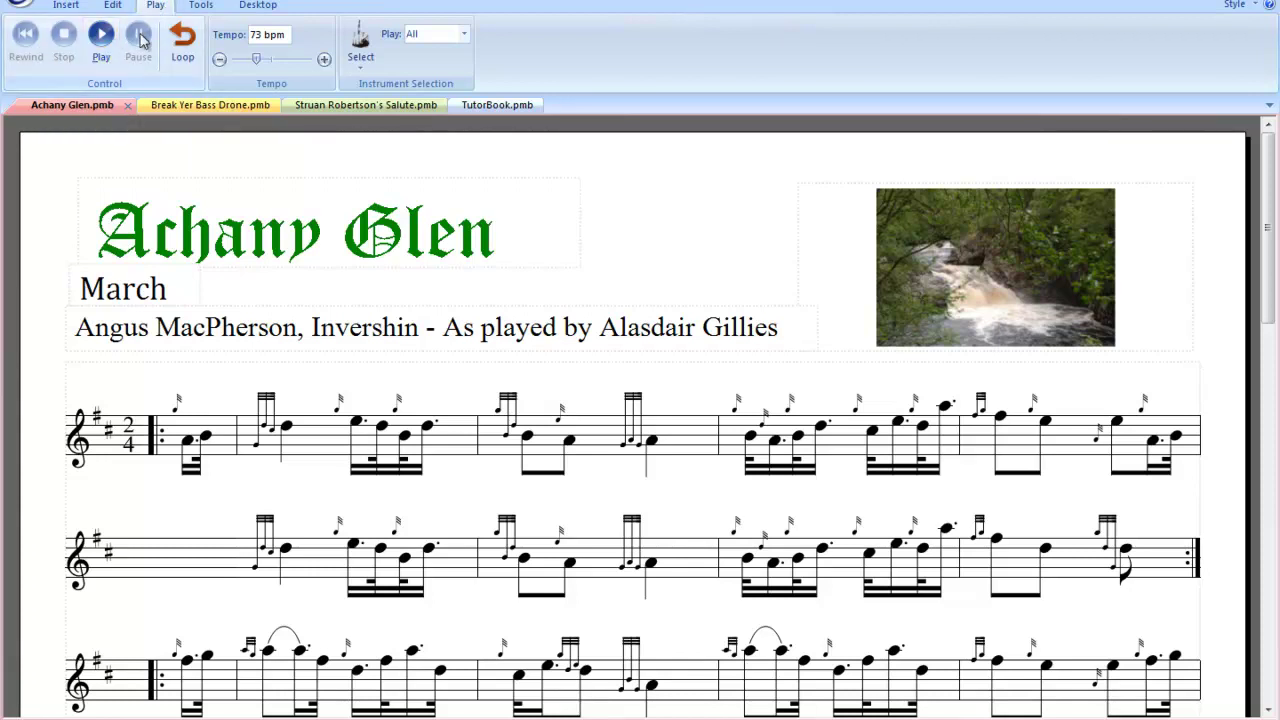
Review the instrument and part lists, keeping playback on All parts, then view Tools options
left_click(361, 60)
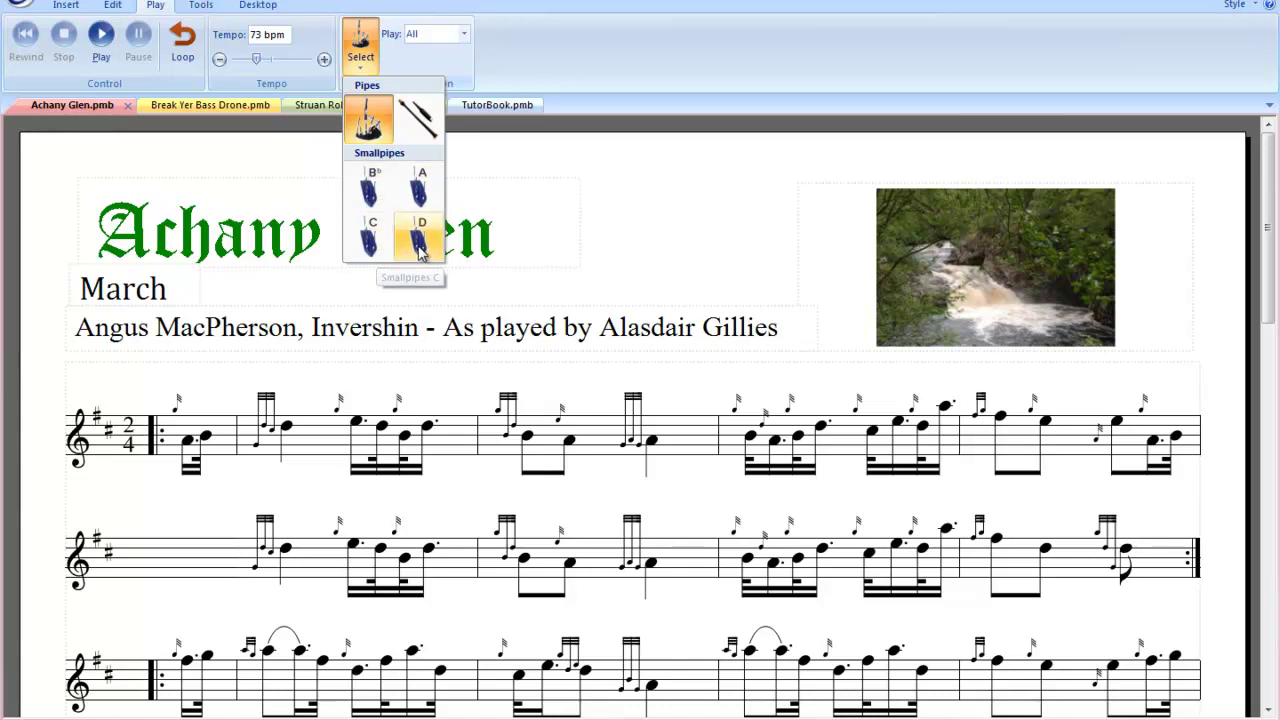
left_click(446, 58)
left_click(465, 35)
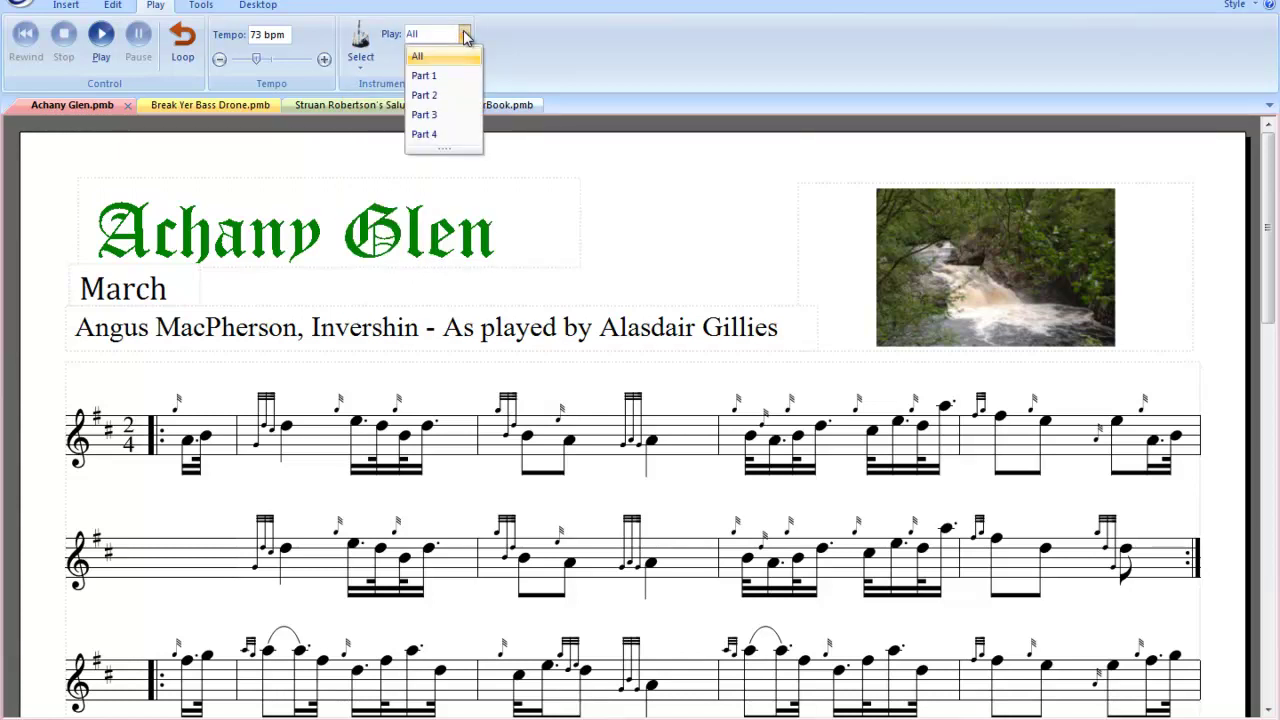
left_click(489, 38)
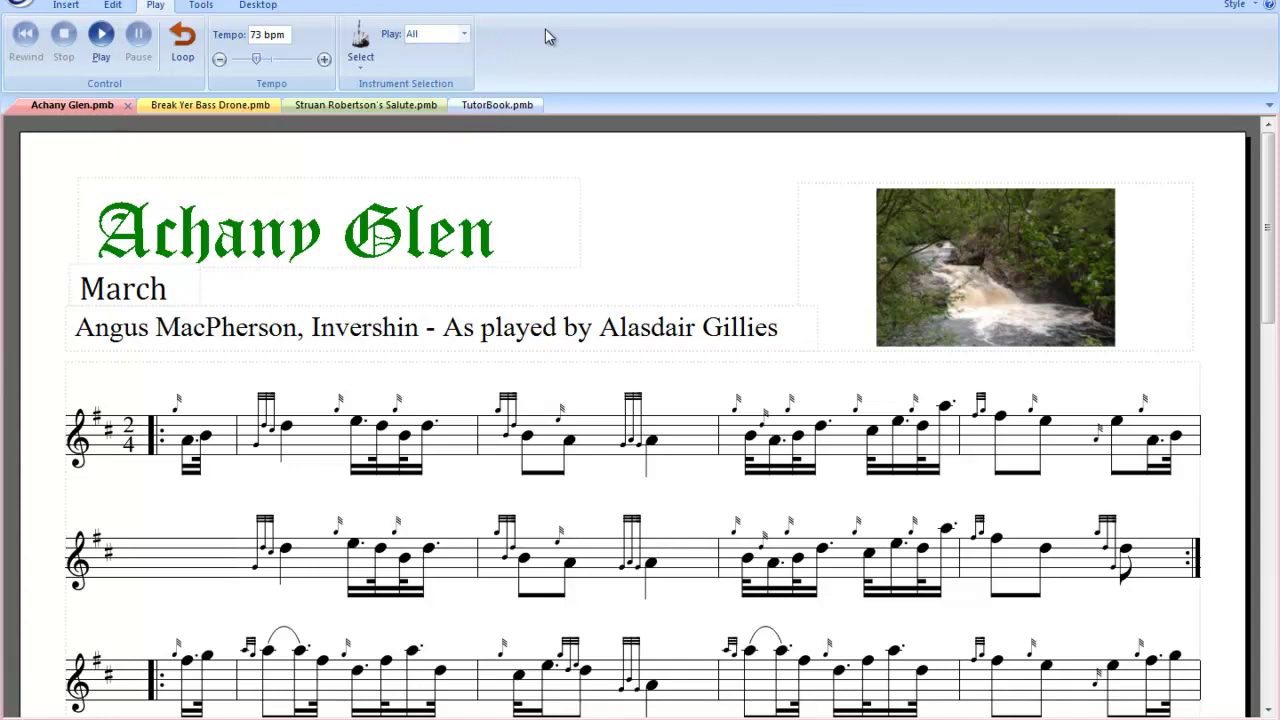
left_click(465, 35)
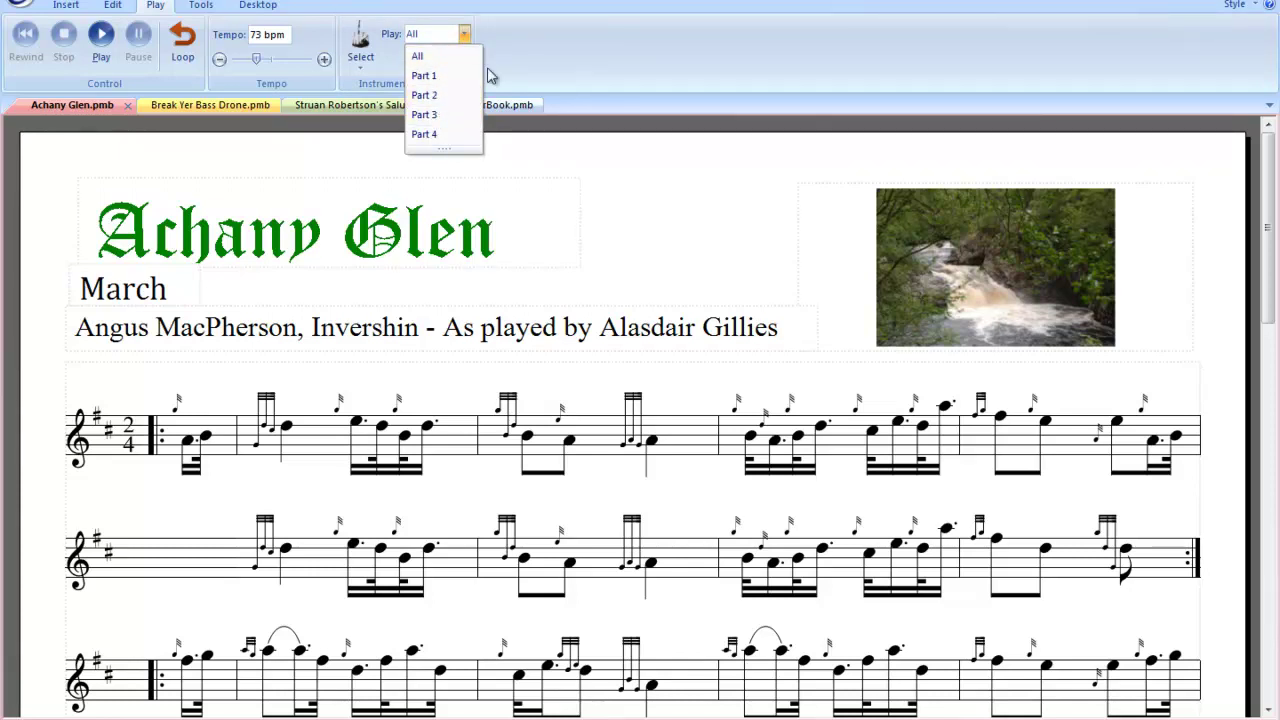
left_click(511, 46)
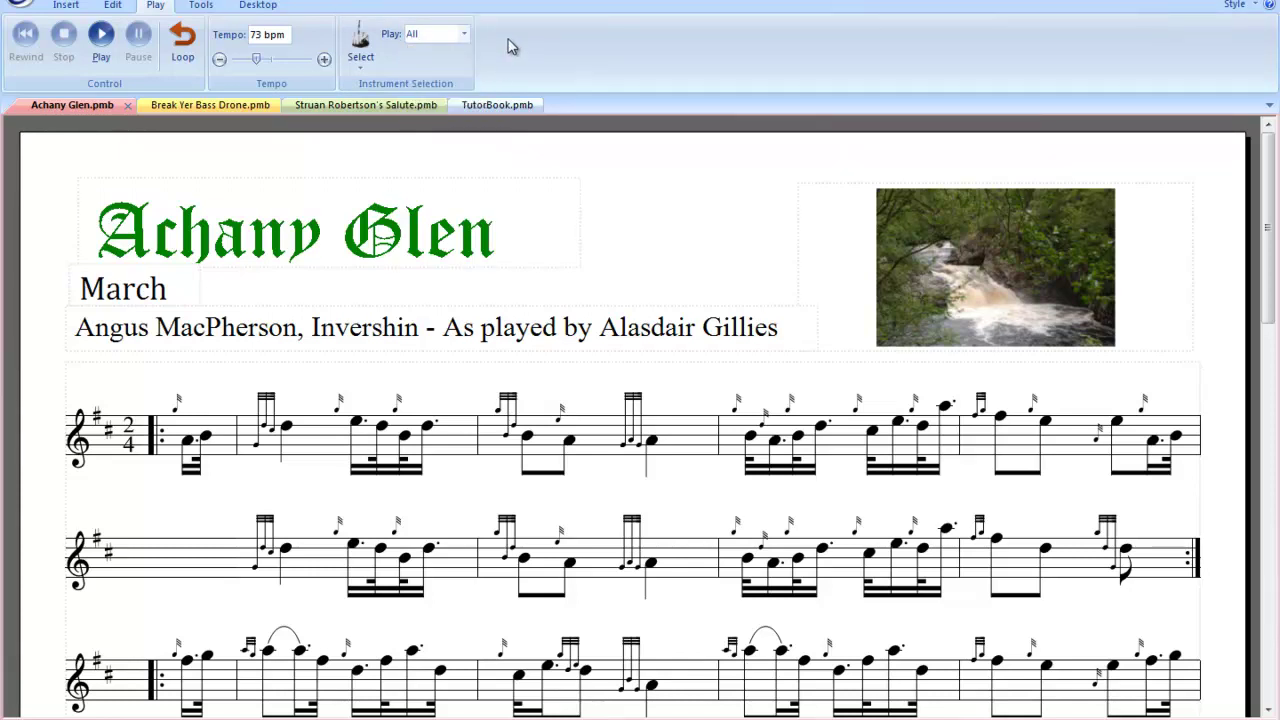
left_click(199, 6)
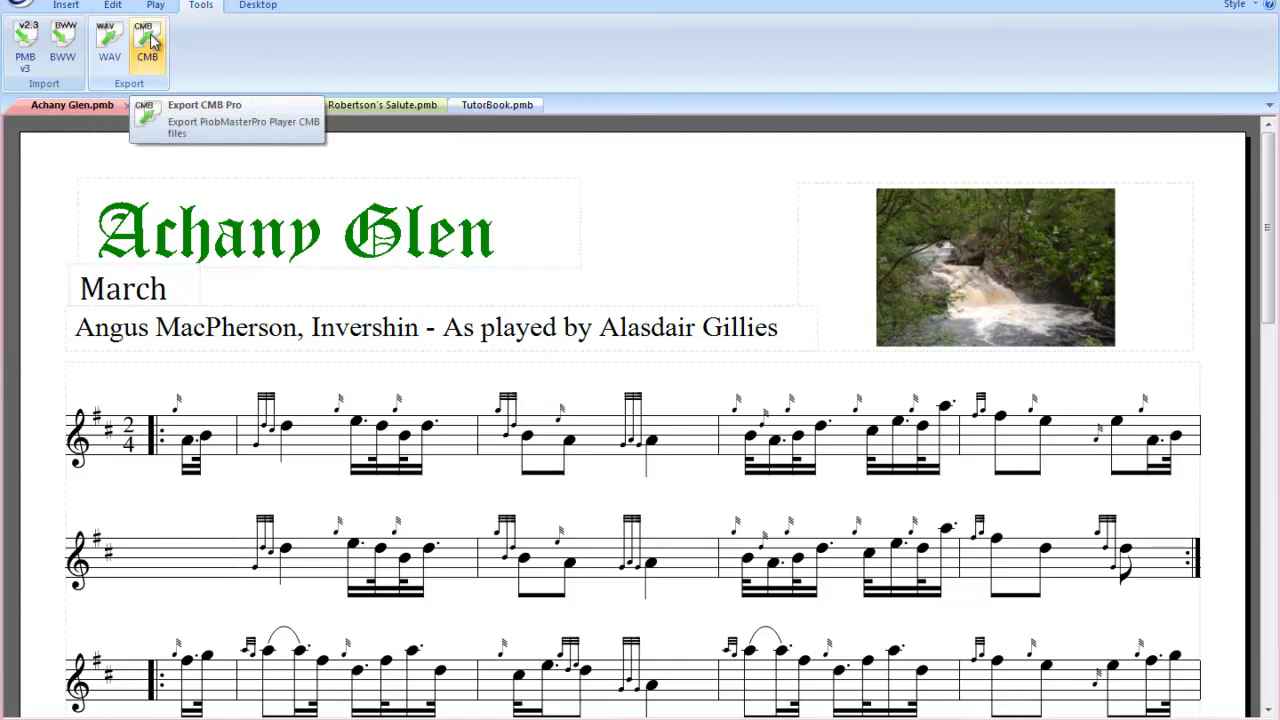
Open the Desktop settings and turn Show page margins on, then off again
left_click(257, 8)
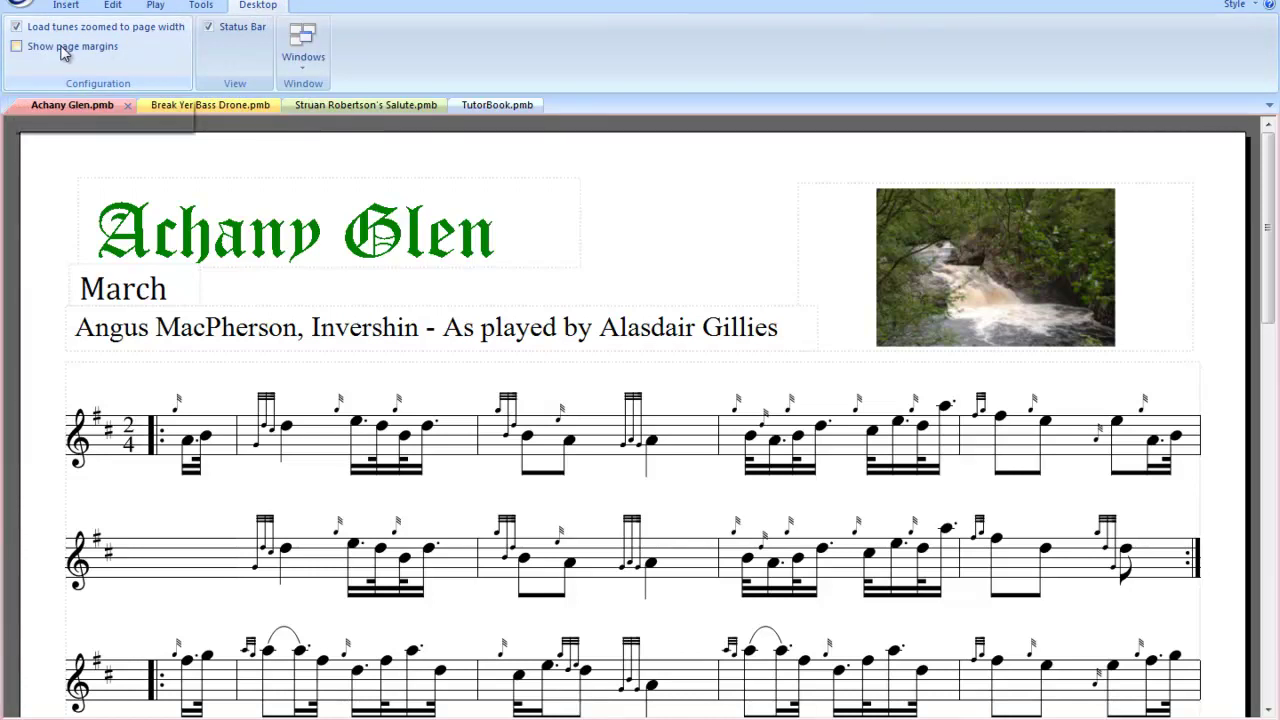
left_click(27, 50)
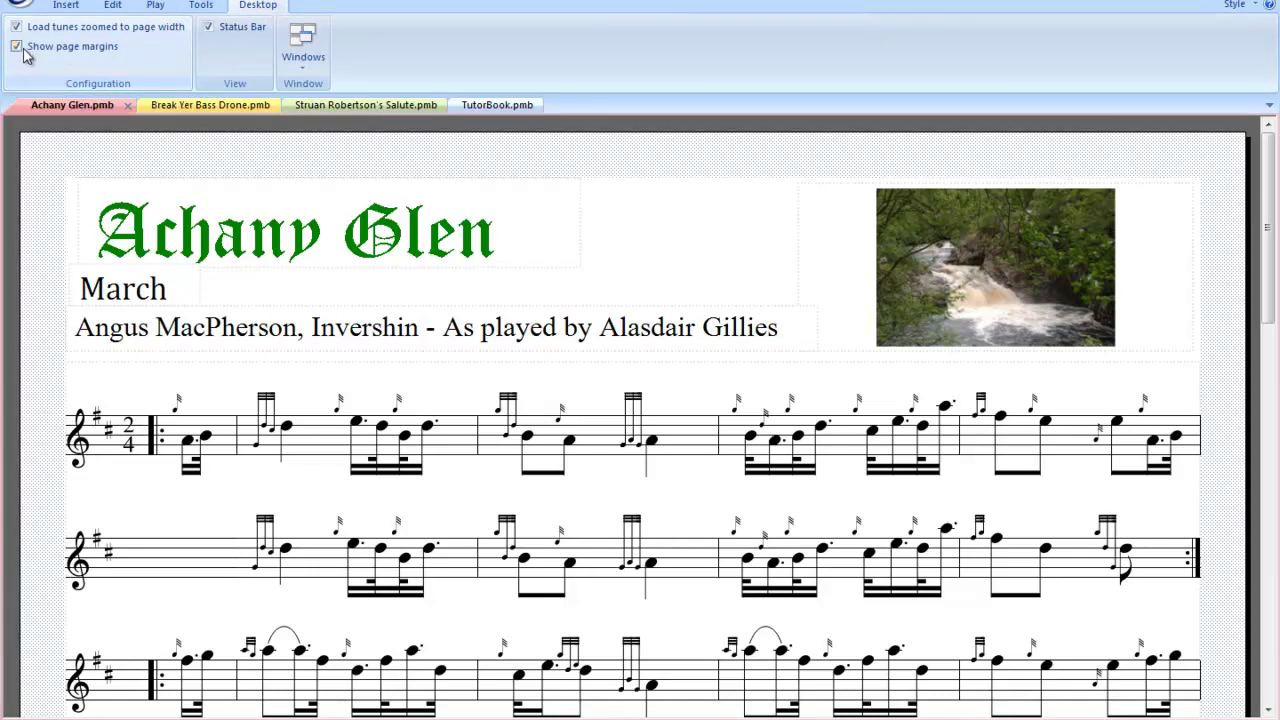
left_click(16, 46)
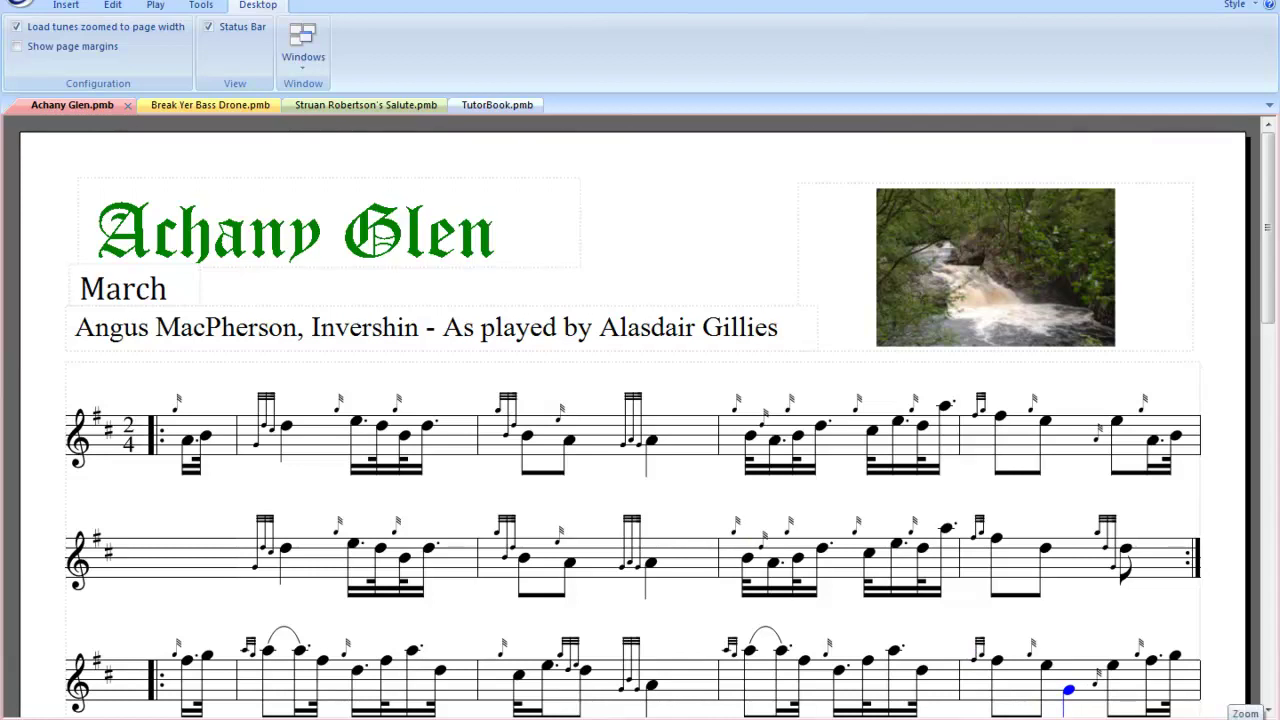
Zoom the score in and out, then apply the Office 2007 (Black Style) interface style
key("ctrl+plus")
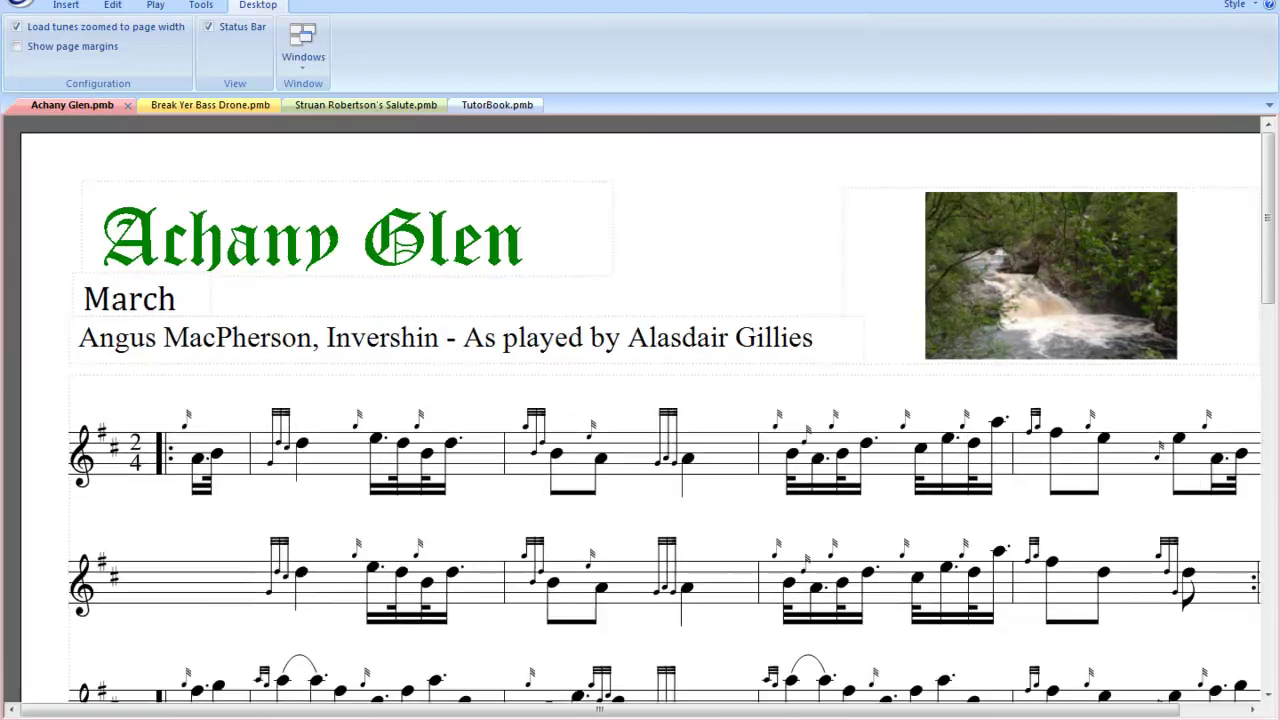
key("ctrl+plus")
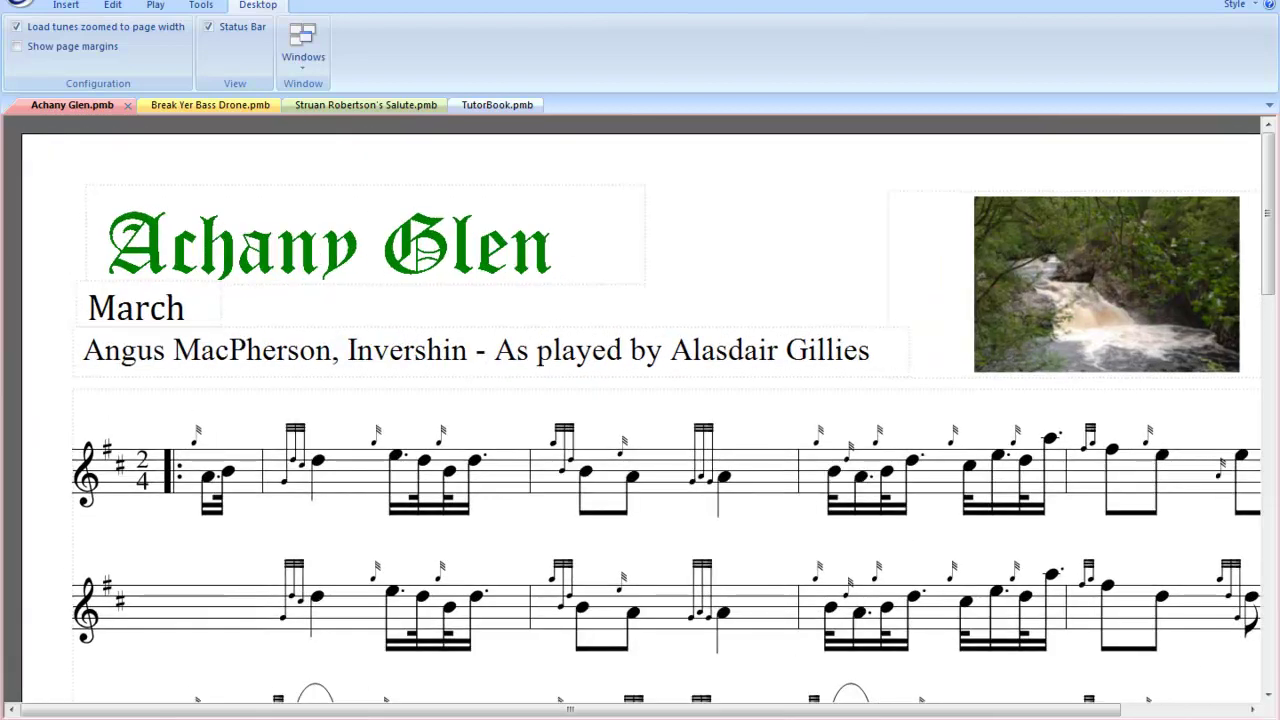
key("ctrl+minus")
key("ctrl+minus")
key("ctrl+minus")
key("ctrl+minus")
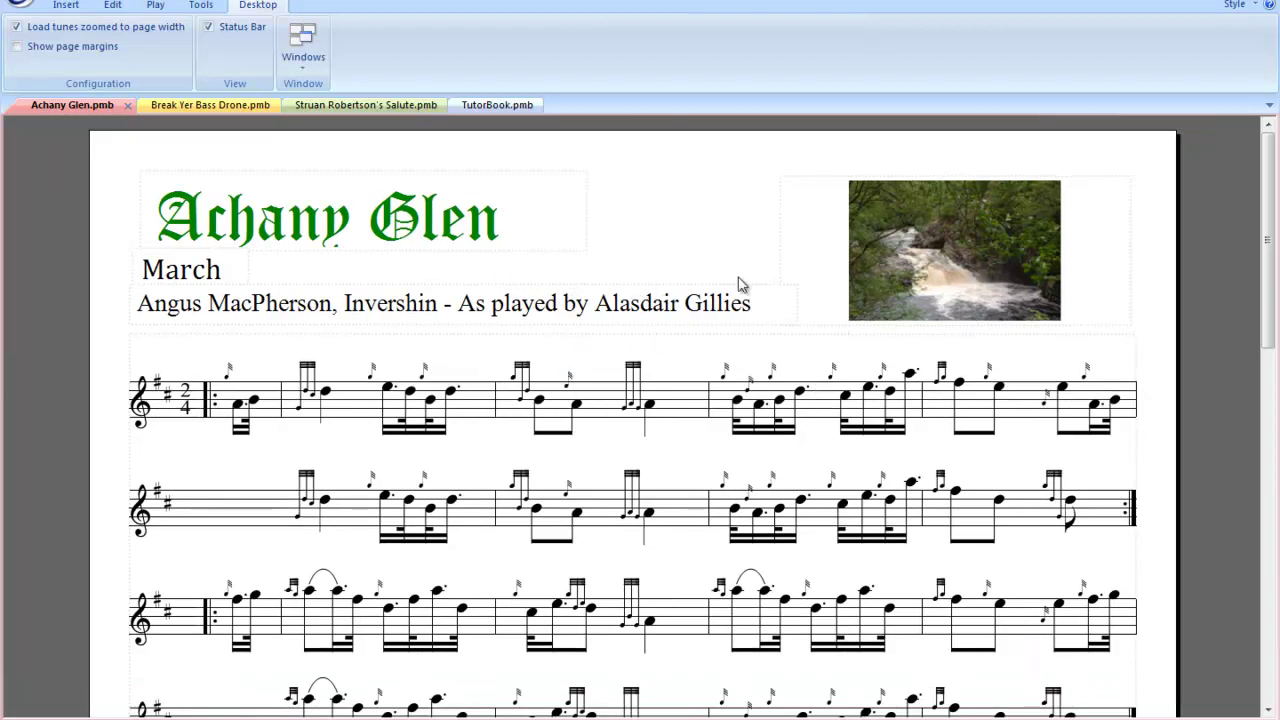
left_click(1250, 6)
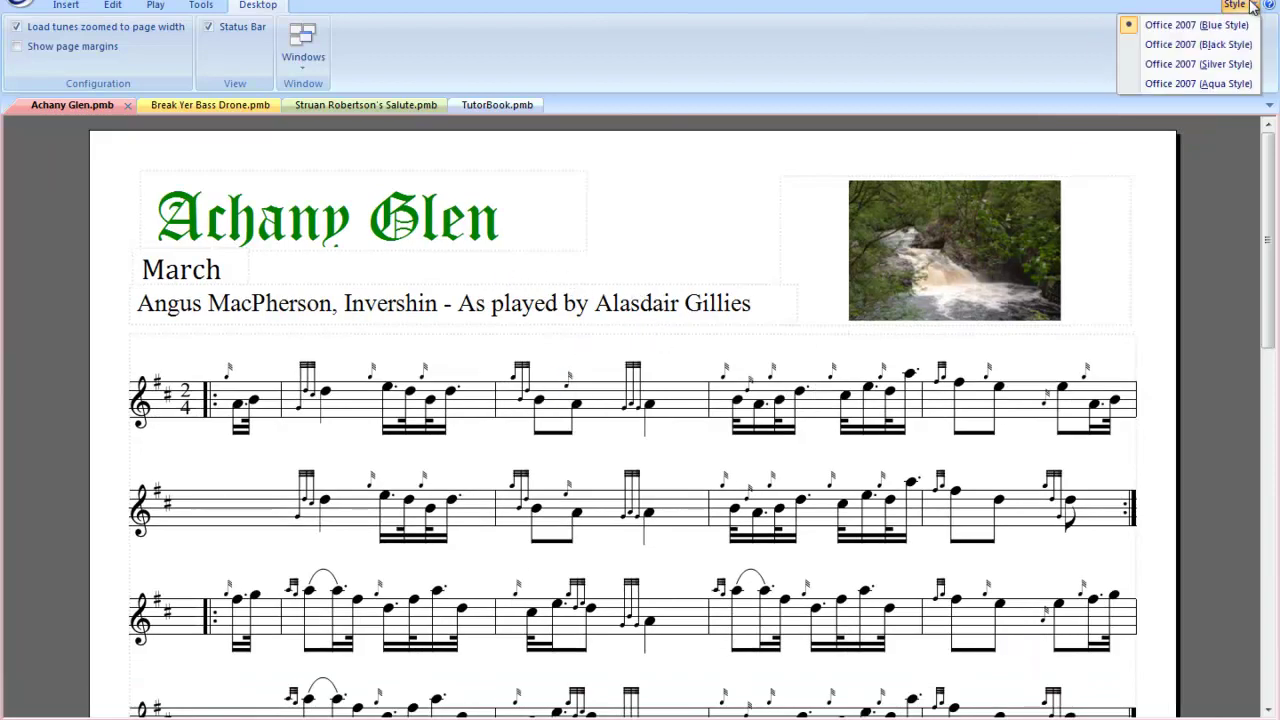
left_click(1189, 46)
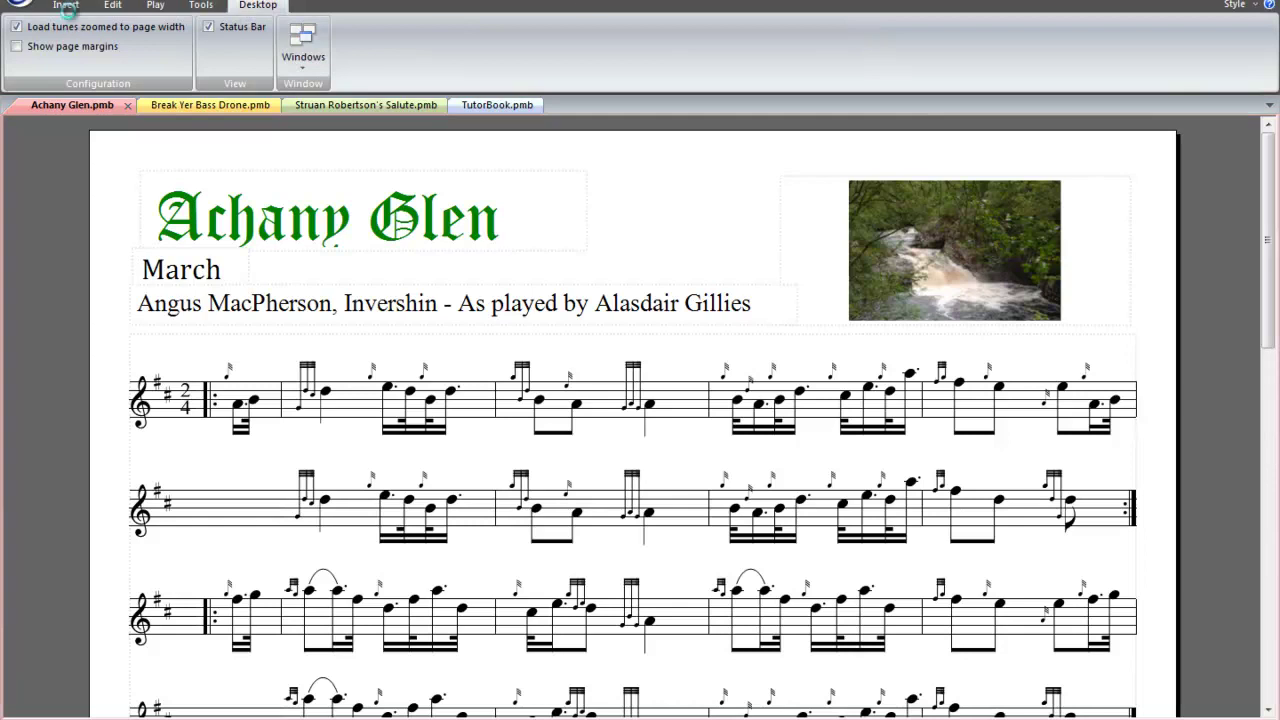
left_click(66, 6)
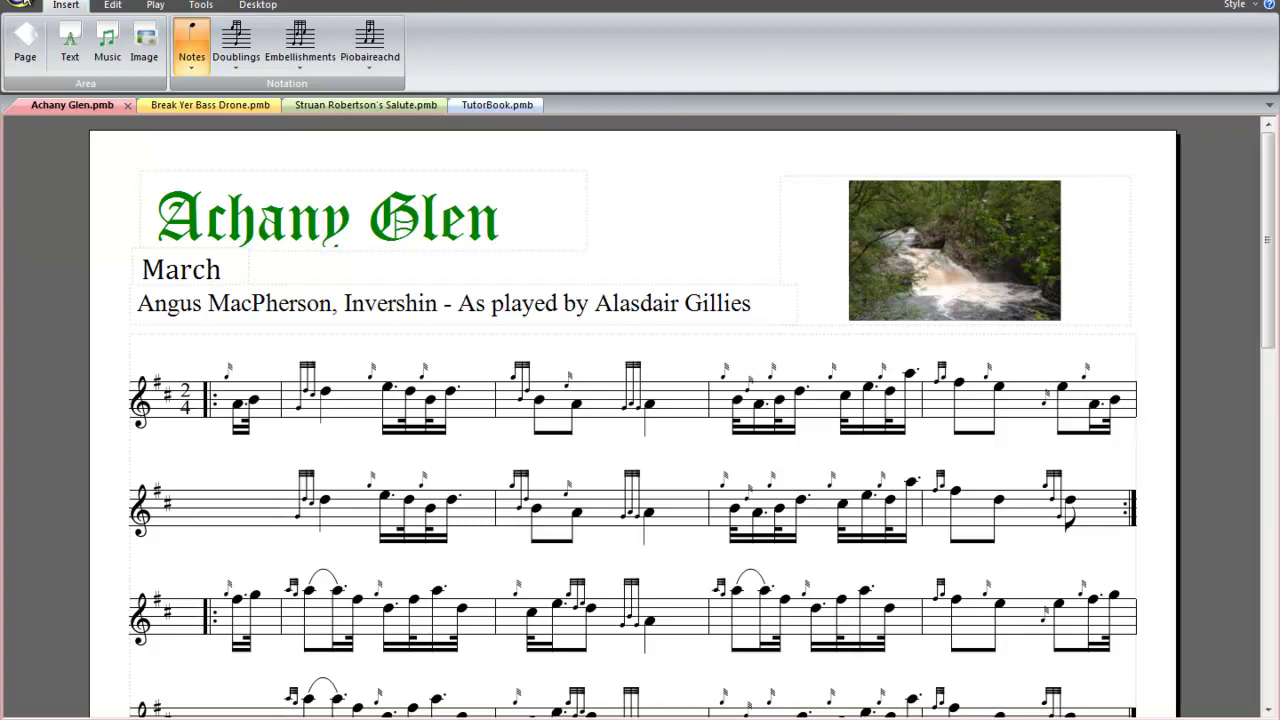
left_click(22, 4)
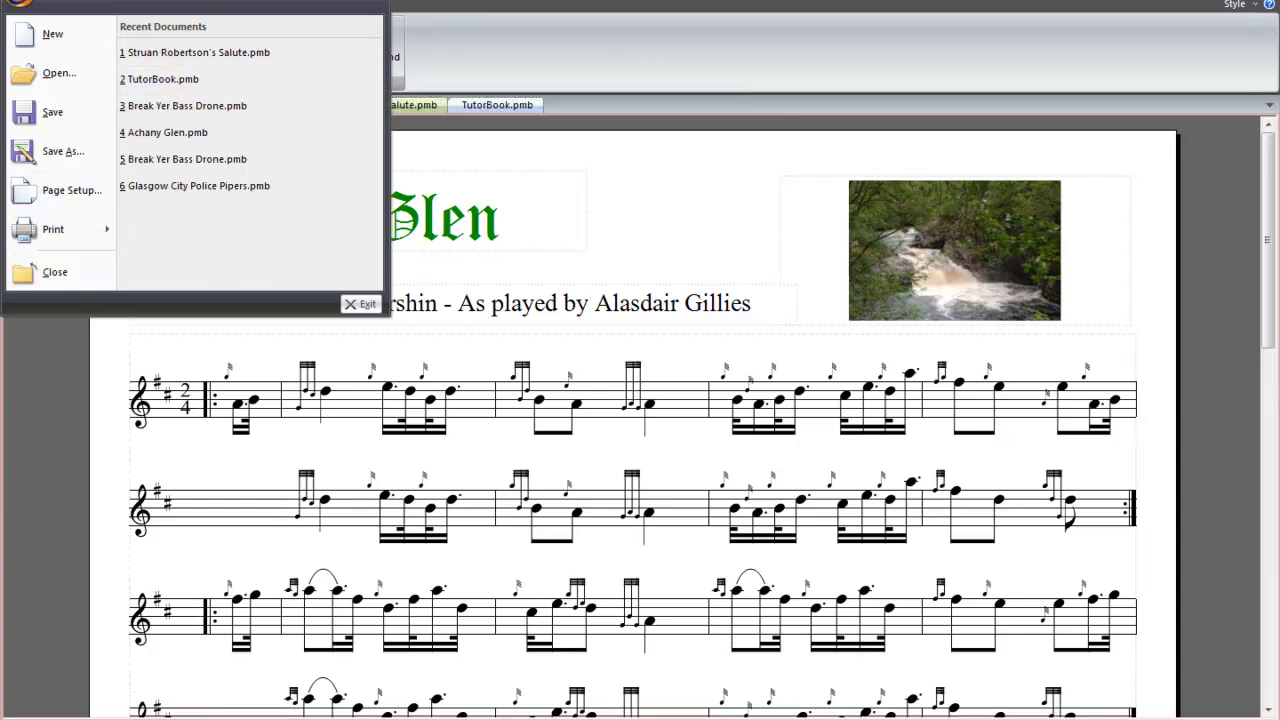
key("Escape")
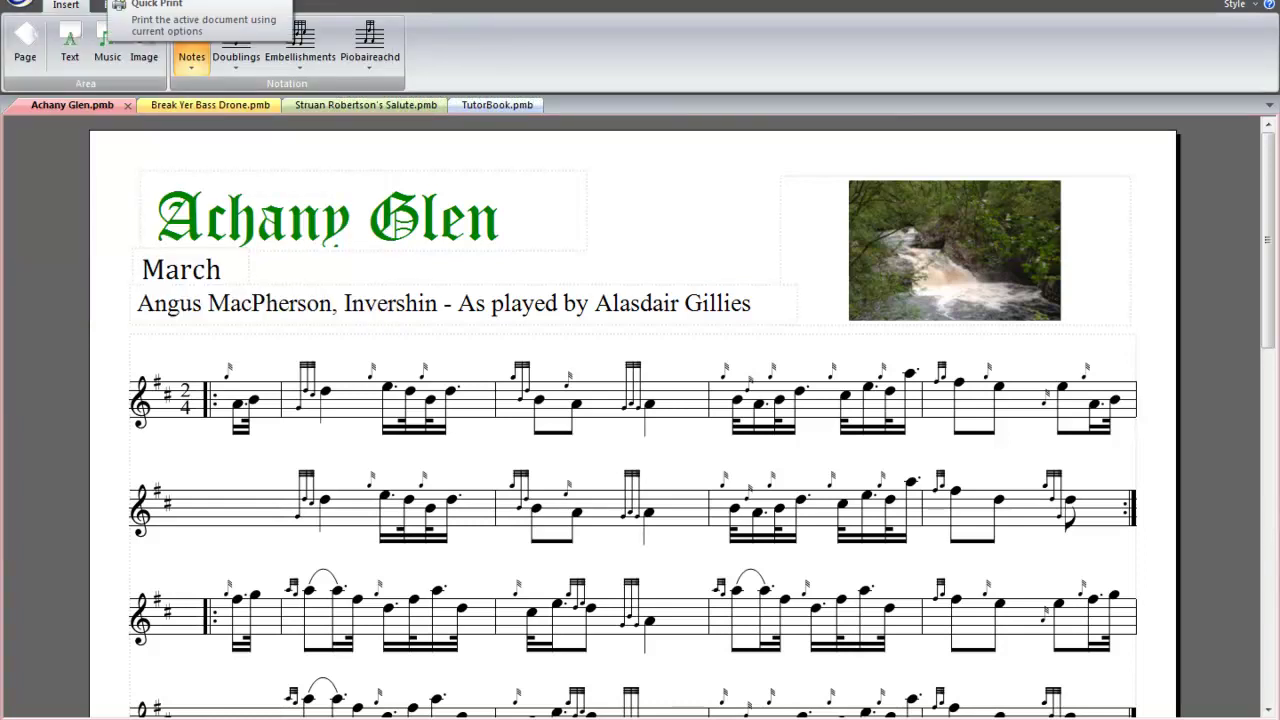
left_click(140, 1)
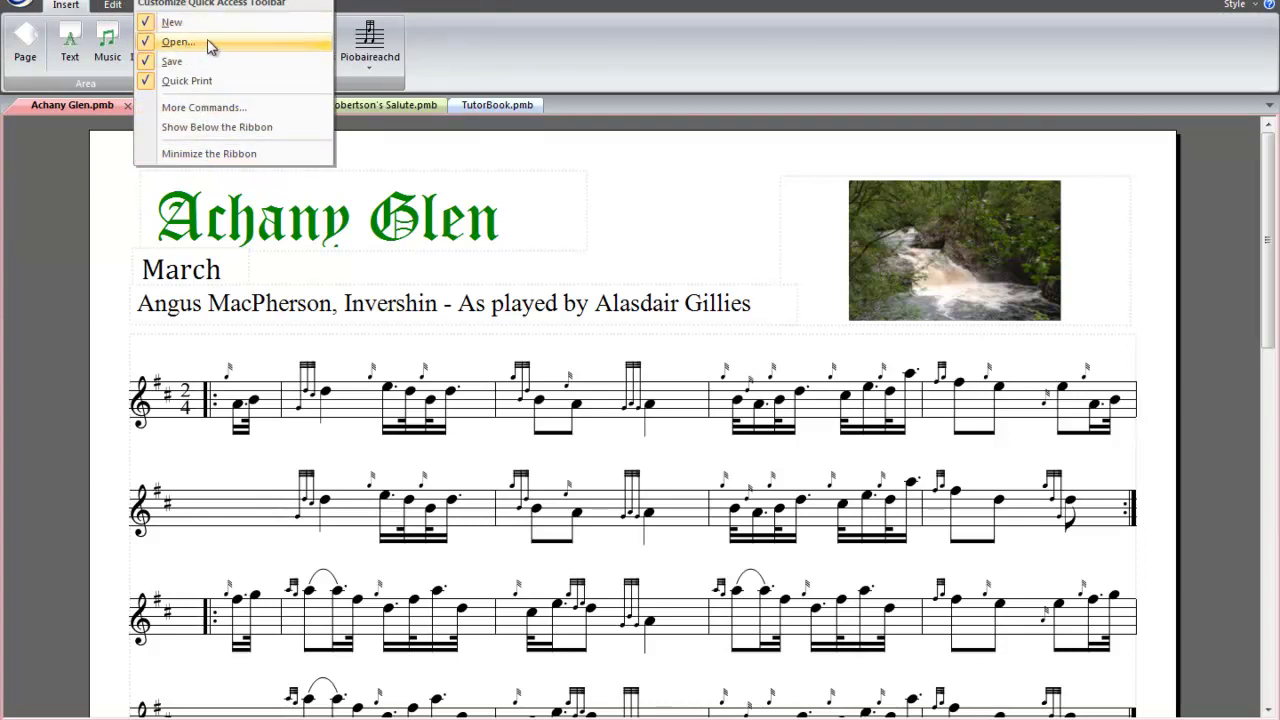
left_click(695, 56)
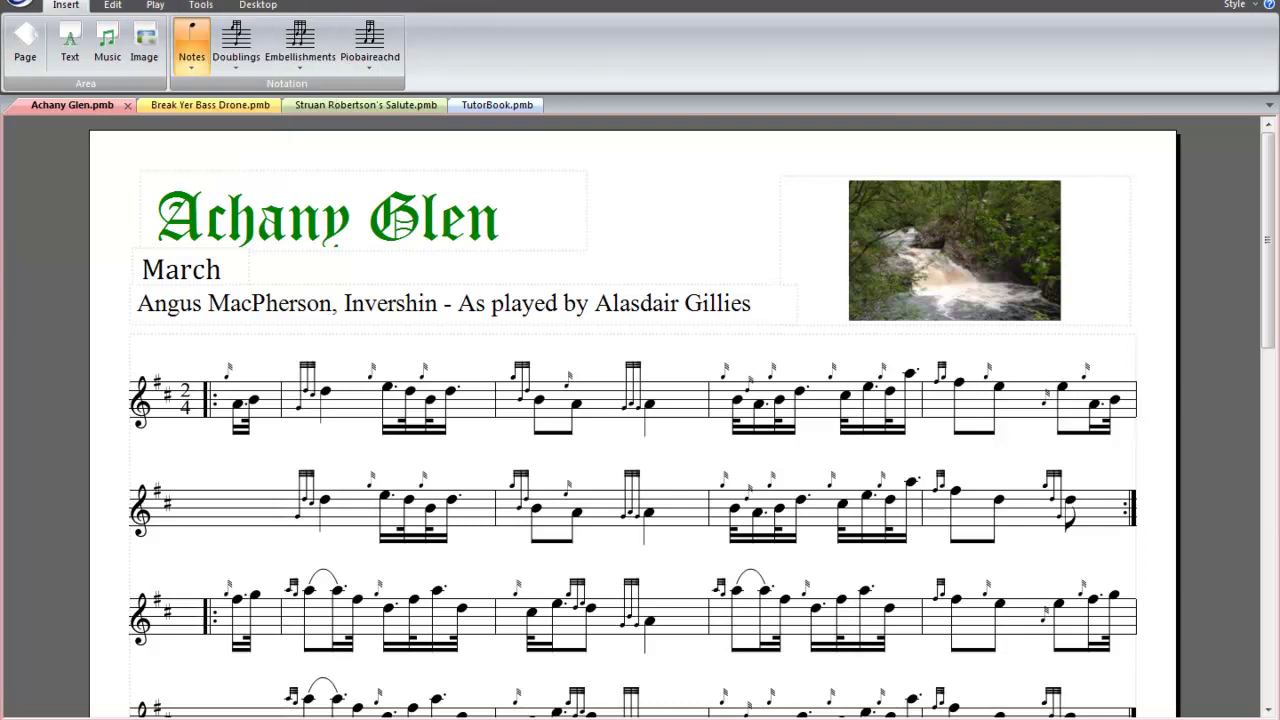